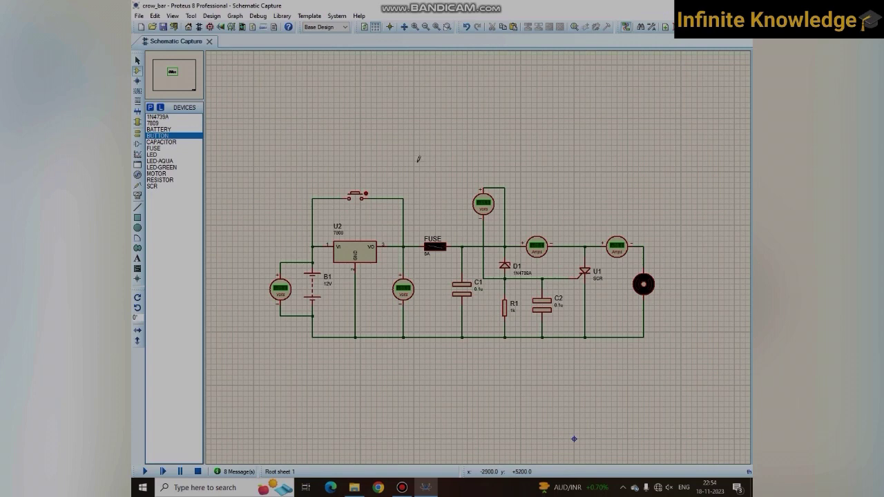
Point out the input section: battery, regulator, push-button and voltmeters, by briefly selecting it.
drag(413, 144, 692, 406)
click(746, 283)
drag(243, 150, 419, 390)
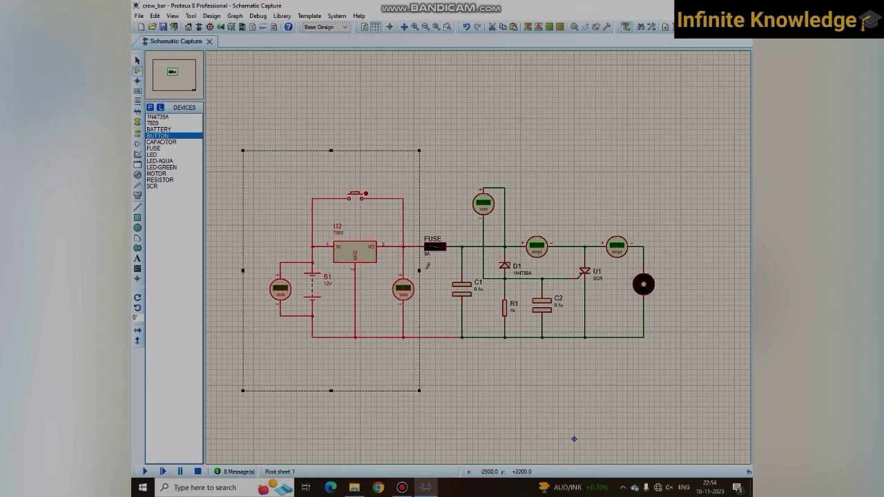
click(495, 125)
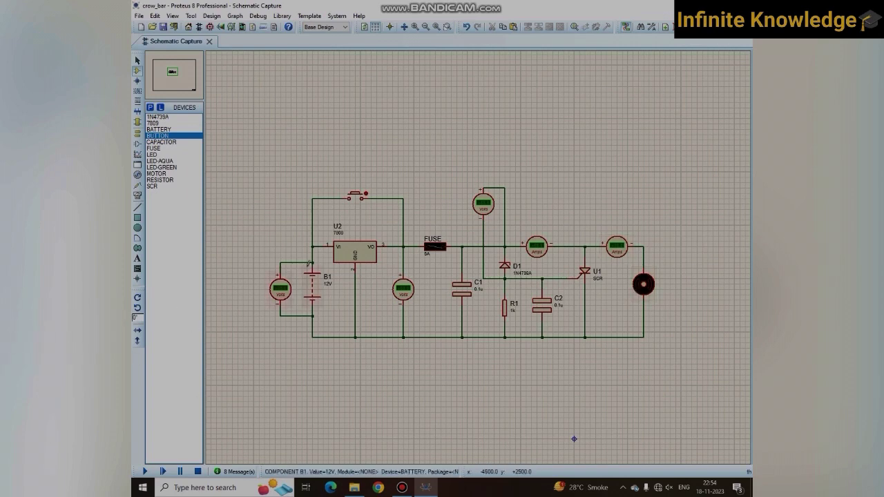
drag(254, 138, 424, 379)
click(291, 414)
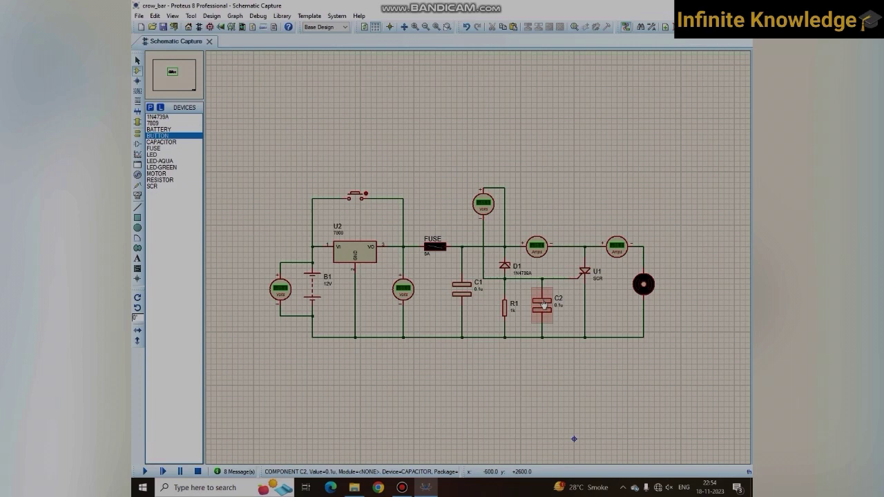
Run the simulation, trip the crowbar with the push-button, restart it twice, then stop.
click(147, 472)
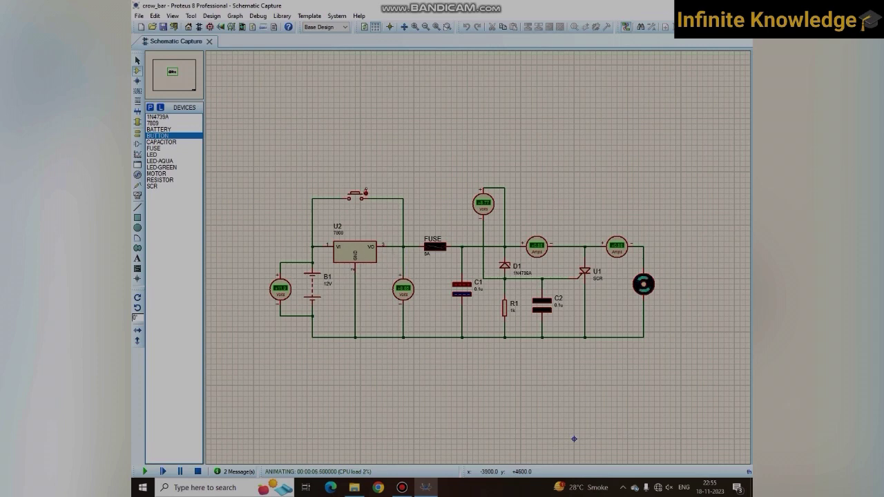
click(365, 193)
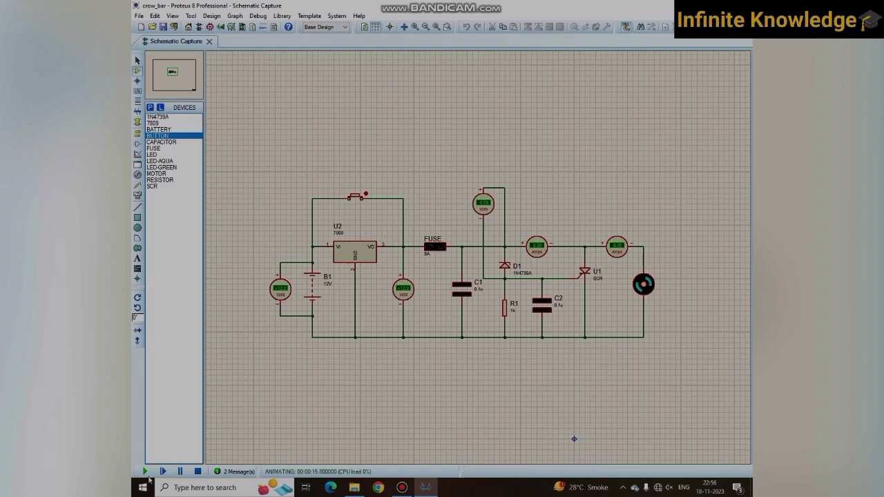
click(198, 472)
click(145, 472)
click(198, 472)
click(145, 472)
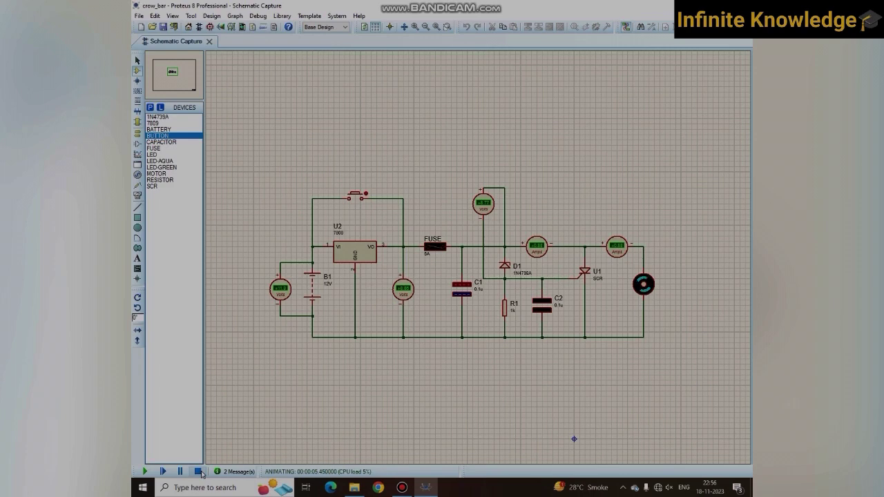
click(198, 472)
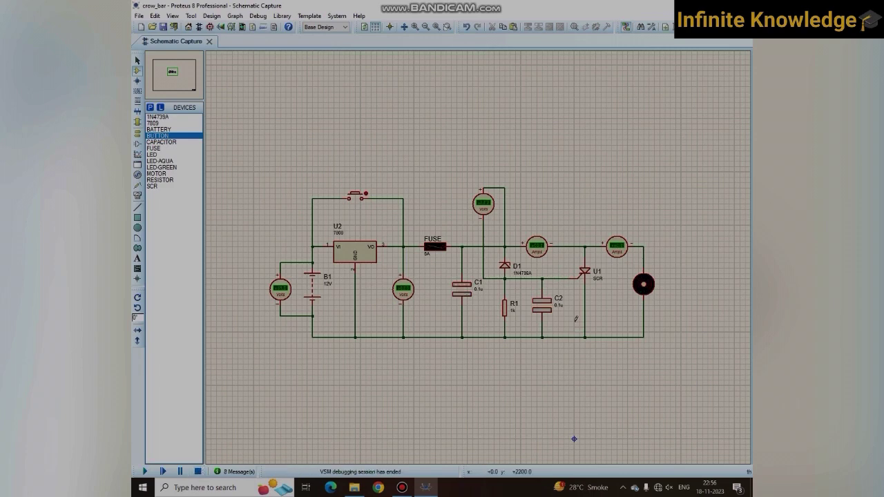
Remove C2's ground wire to the motor and place an LED-BLUE as D2 below the SCR.
key(Delete)
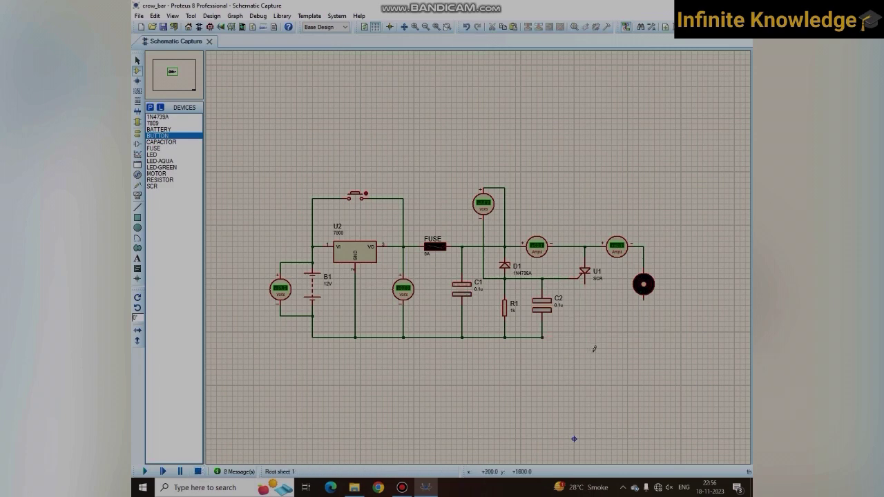
key(p)
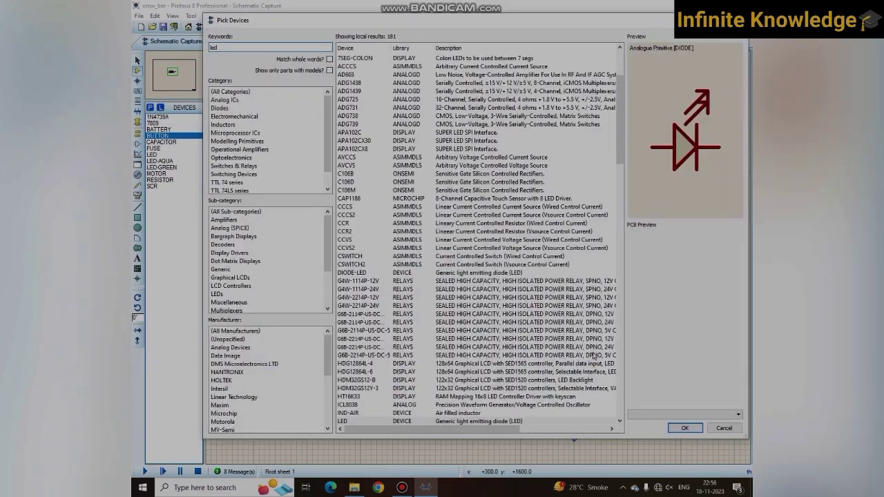
scroll(512, 335, down, 6)
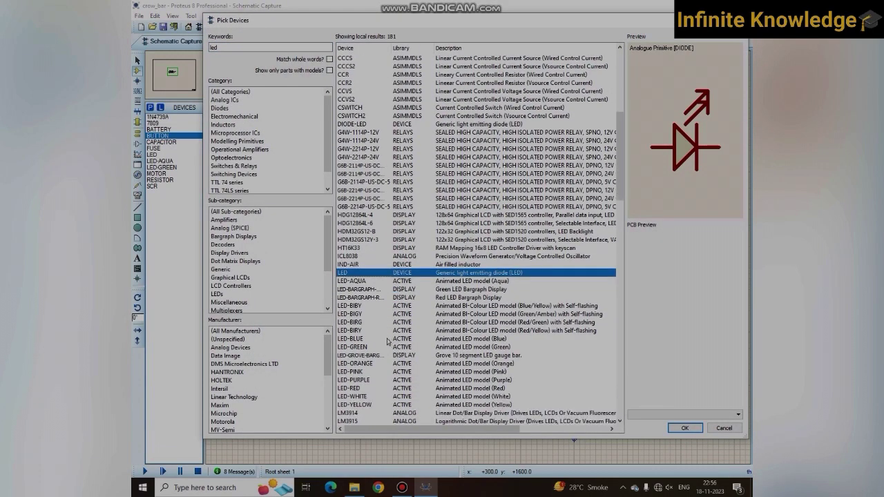
click(387, 341)
click(680, 429)
click(591, 307)
click(585, 304)
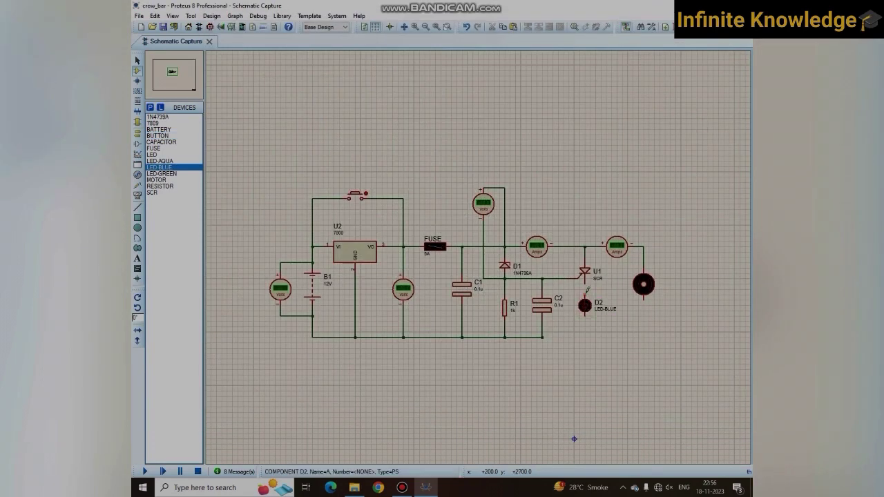
Wire D2 into the ground line and the motor's lower pin, then run the simulation.
click(586, 330)
click(544, 338)
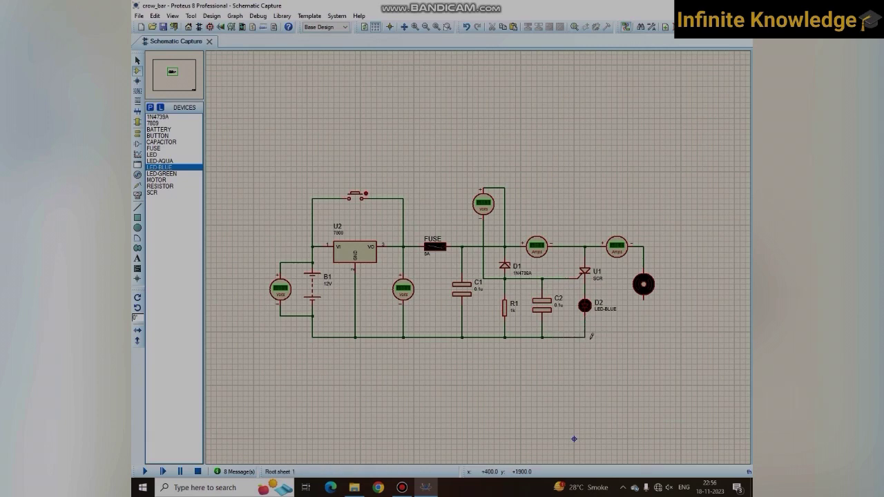
click(644, 301)
click(585, 306)
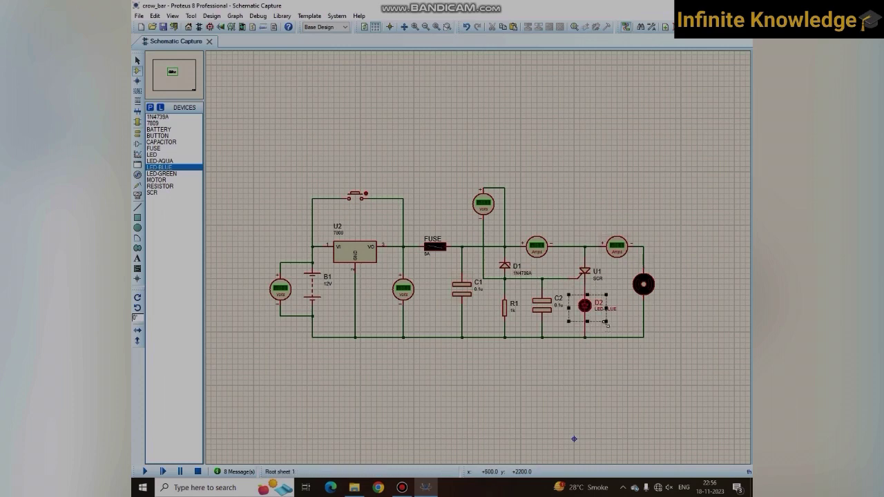
click(629, 301)
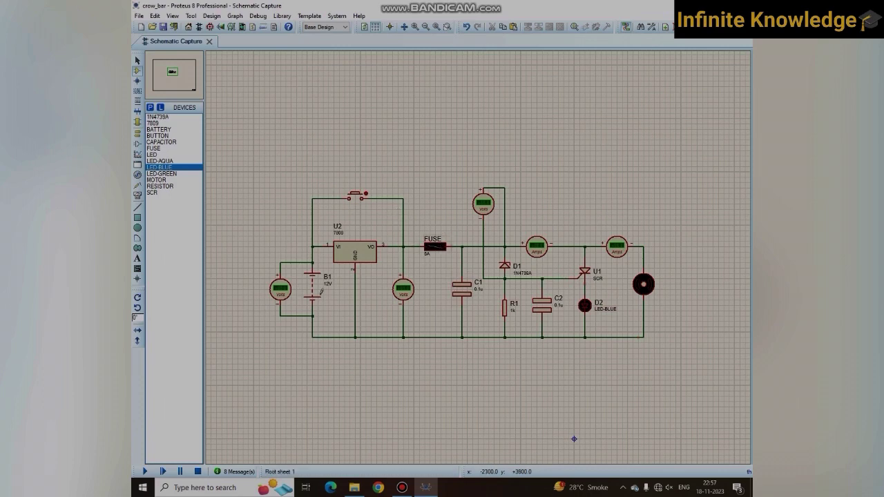
click(147, 472)
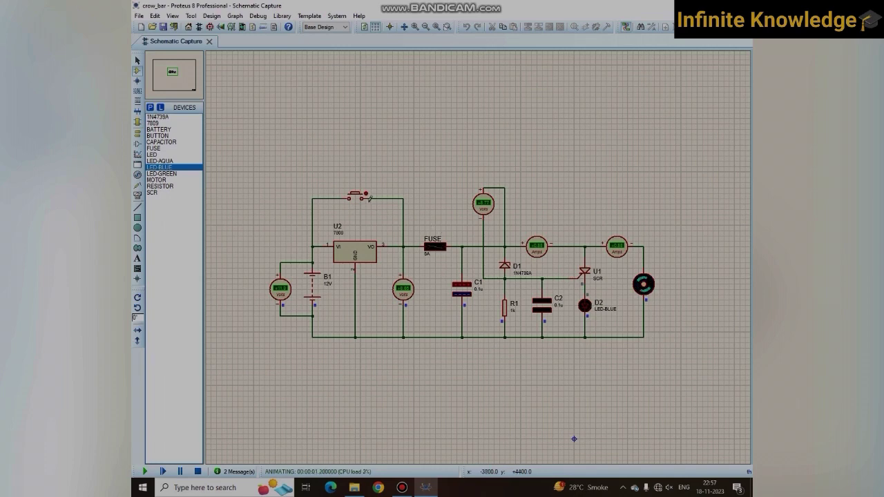
Close the push-button to light blue LED D2, toggle it dark again, then stop.
click(367, 192)
click(364, 194)
click(198, 472)
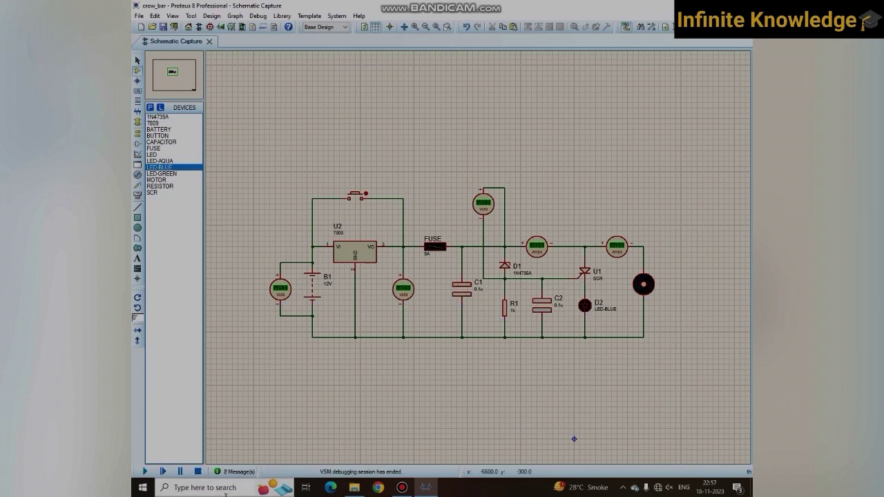
Undo LED D2 and its wiring, then rerun the simulation and trip the push-button.
click(627, 337)
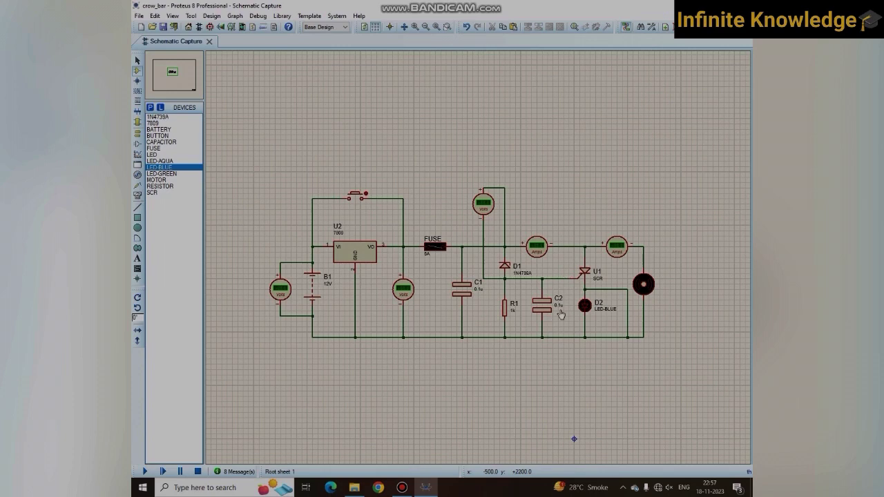
key(Escape)
key(ctrl+z)
key(ctrl+z)
key(ctrl+z)
key(ctrl+z)
key(ctrl+z)
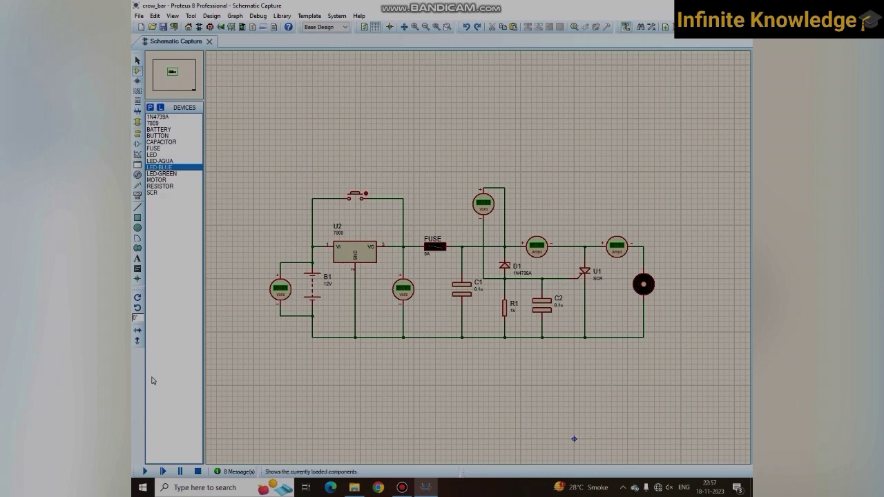
click(147, 471)
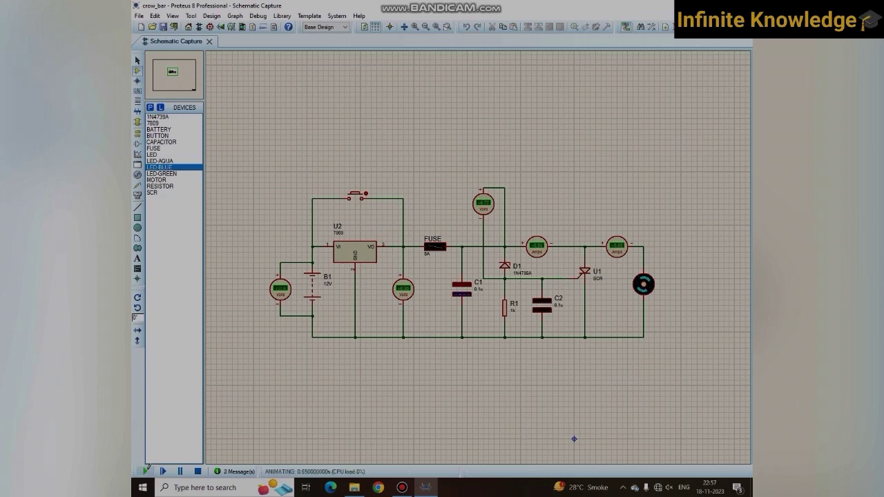
click(367, 193)
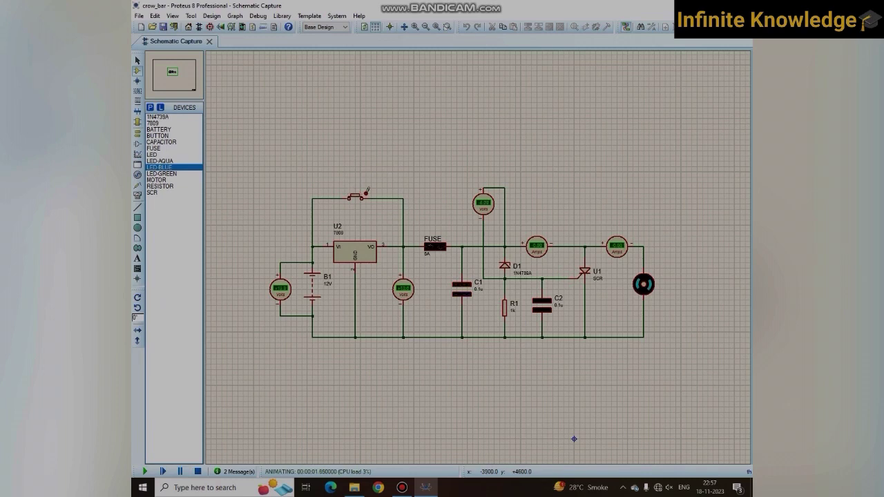